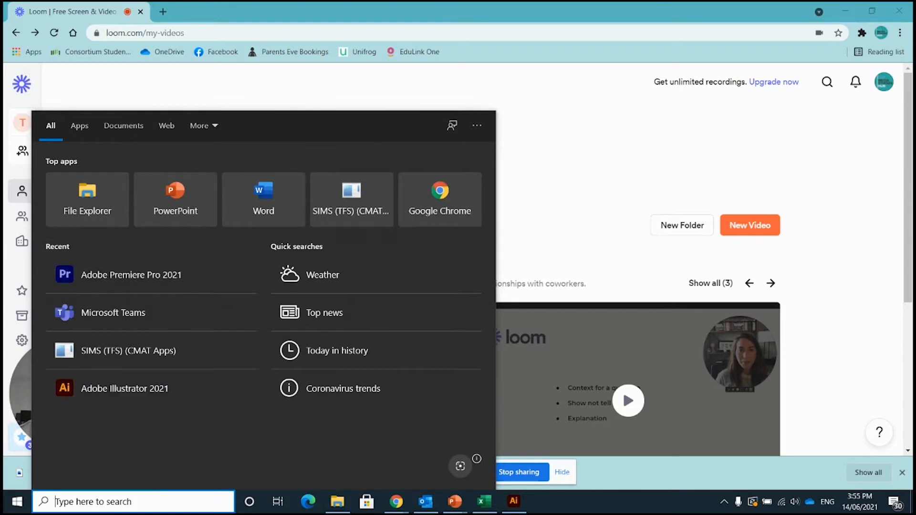
Launch Adobe Premiere Pro 2021 and create a new project named "Green screen 2" in the Youtube Channel Vidoes folder.
type("Adobe")
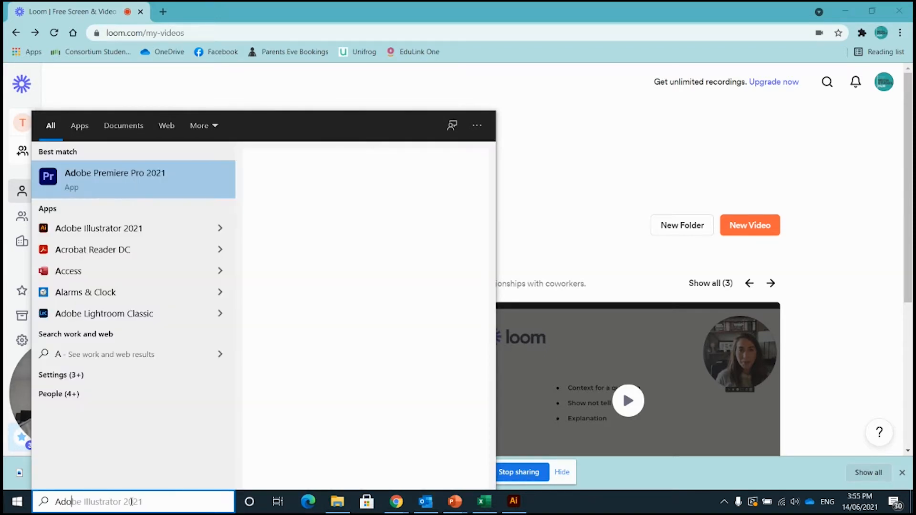
left_click(130, 183)
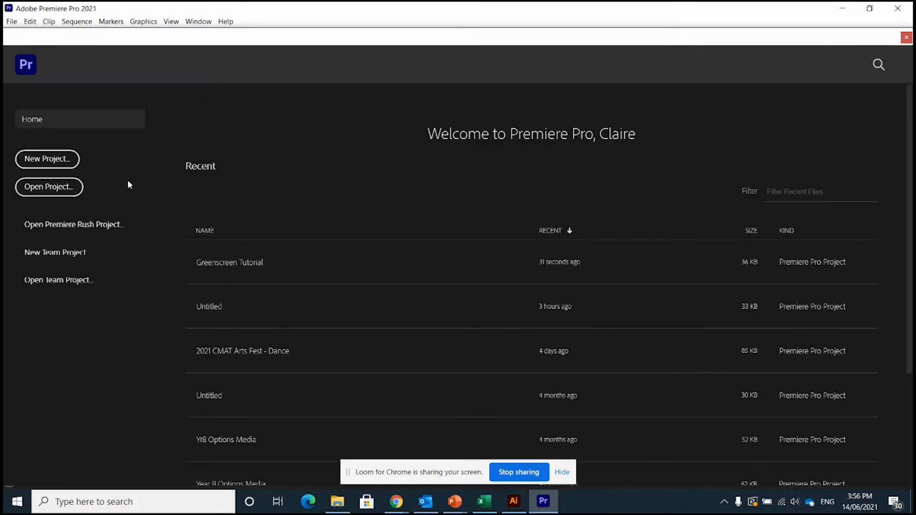
left_click(56, 163)
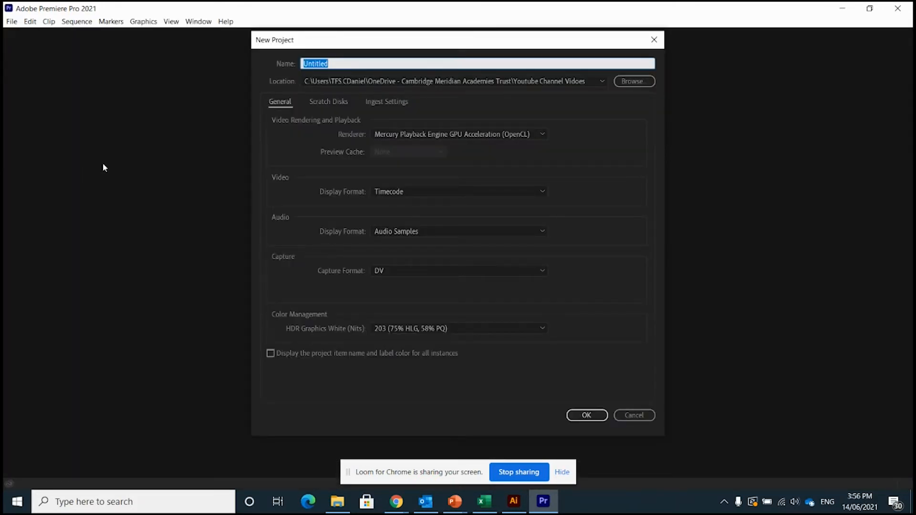
type("Green screen 2")
left_click(627, 83)
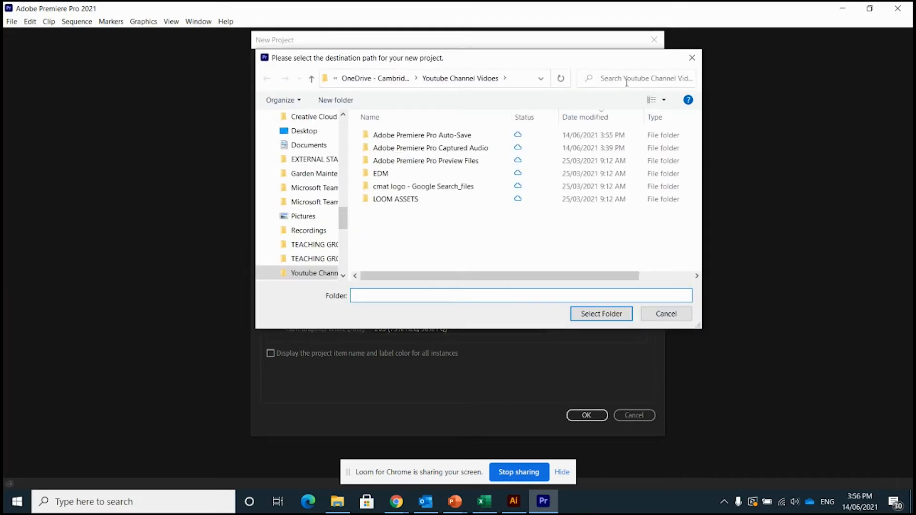
left_click(579, 316)
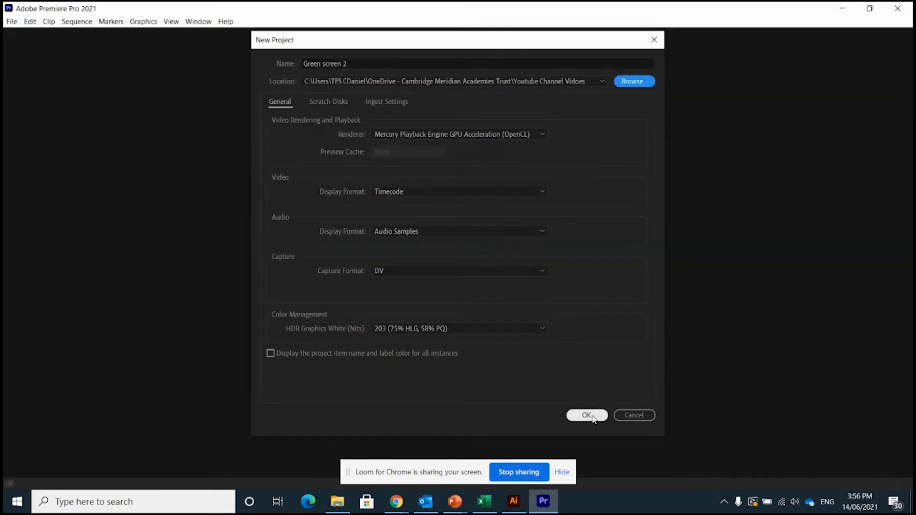
left_click(592, 417)
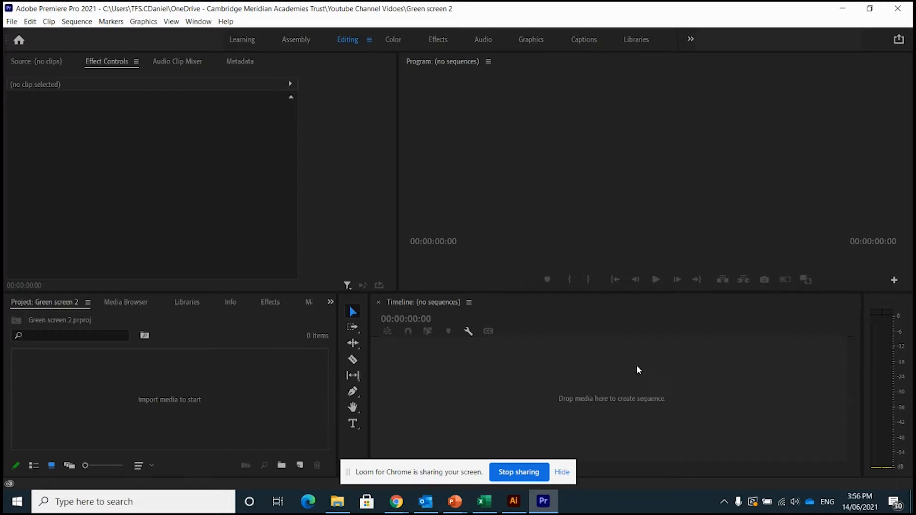
Import the background image riverside-studios-140776 from the Downloads folder into the project.
left_click(264, 384)
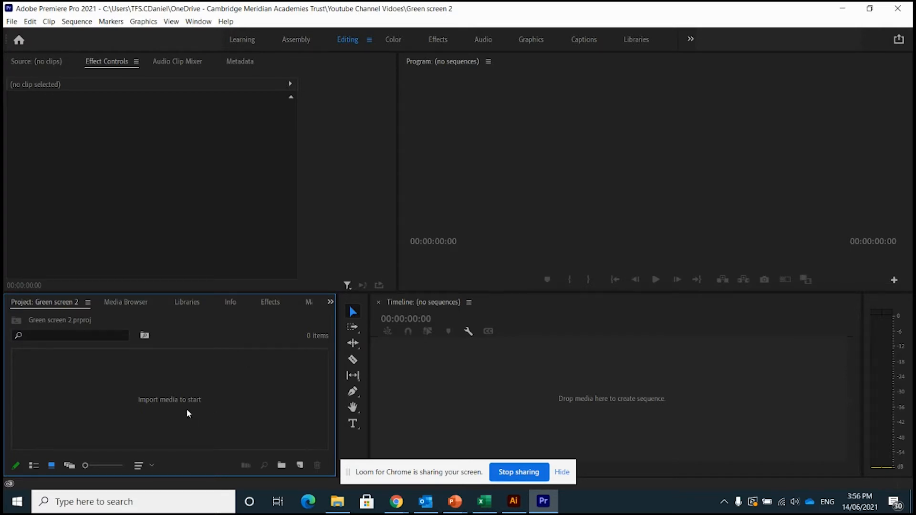
right_click(224, 380)
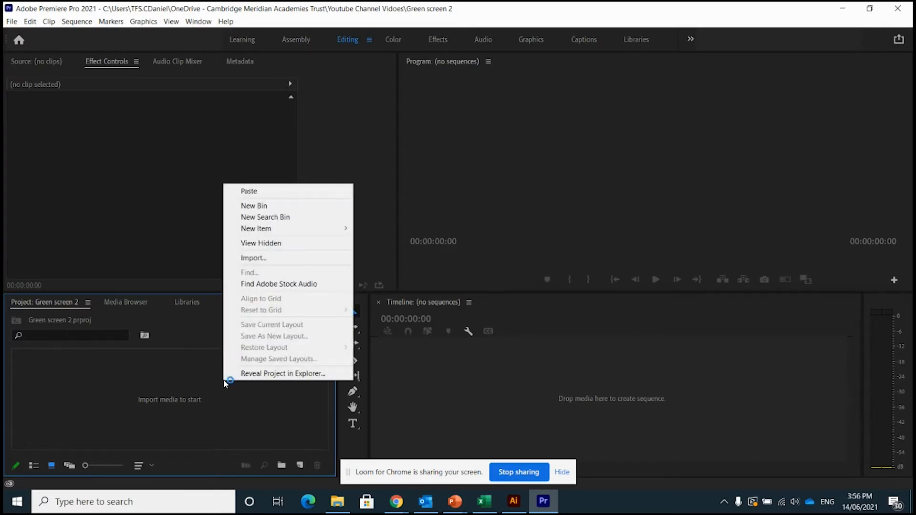
left_click(245, 258)
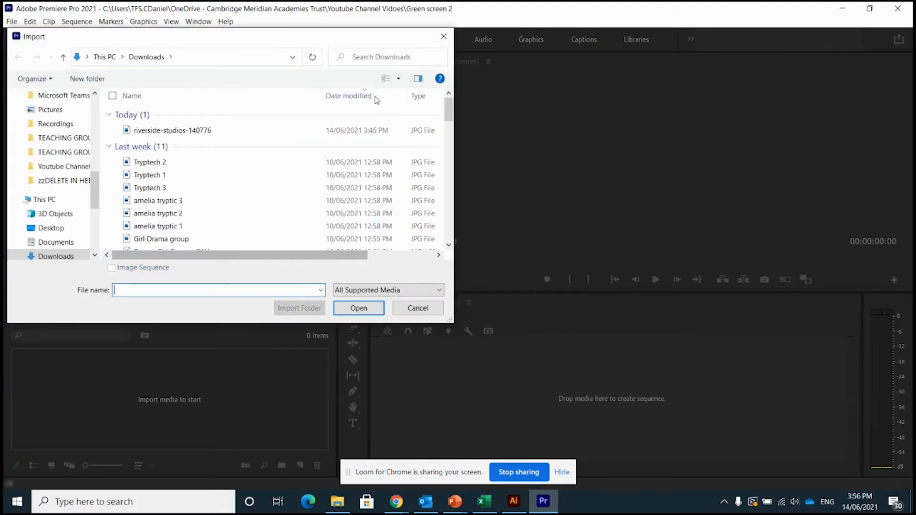
left_click(202, 132)
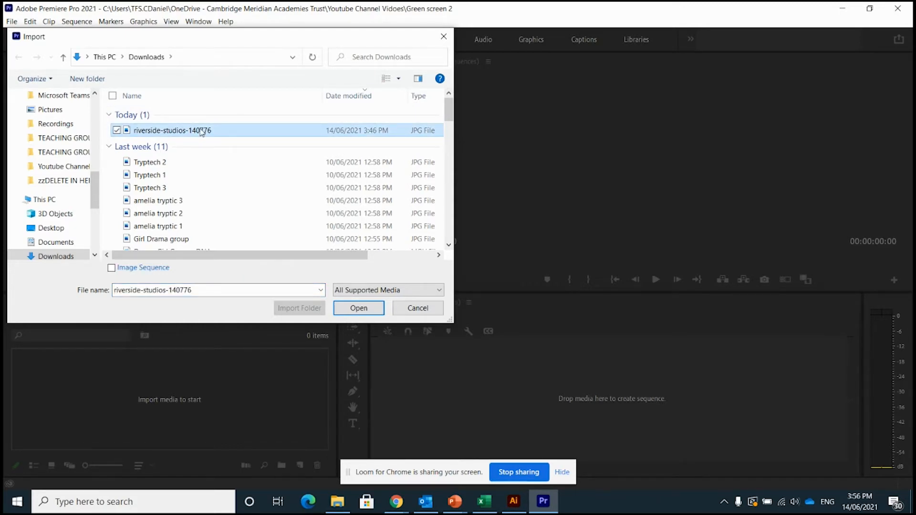
left_click(346, 313)
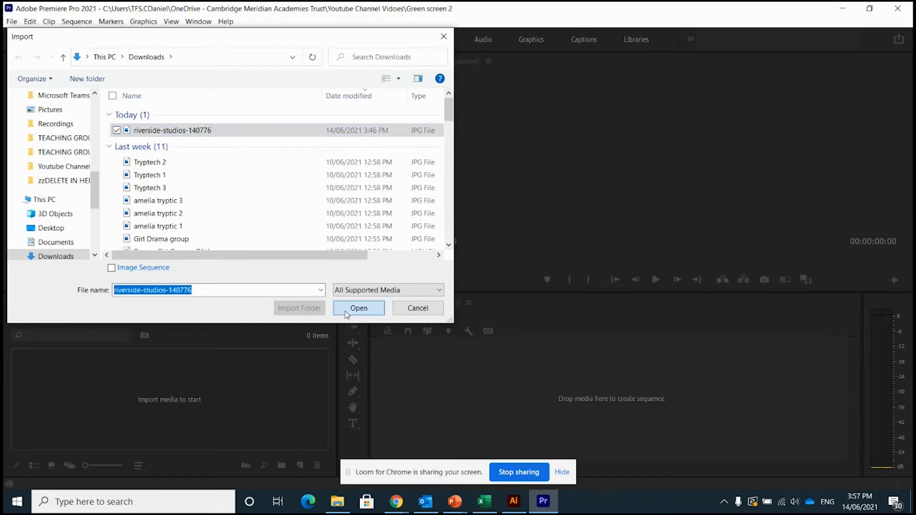
Import the green screen video DSC_0385 from the Youtube Channel Vidoes folder into the project.
right_click(201, 386)
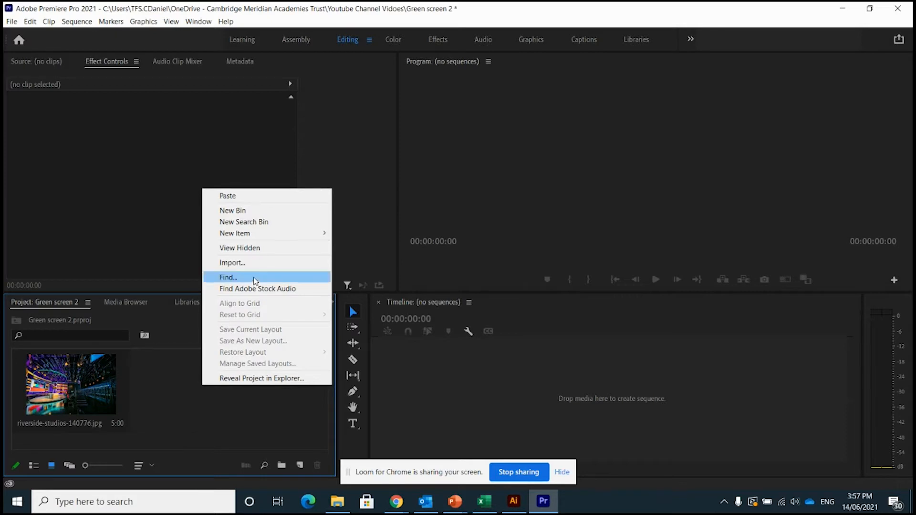
left_click(250, 262)
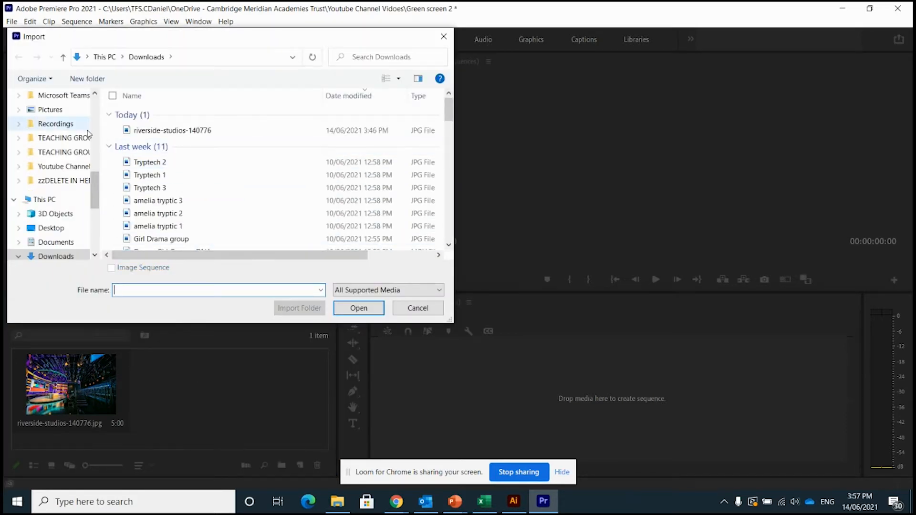
left_click(63, 166)
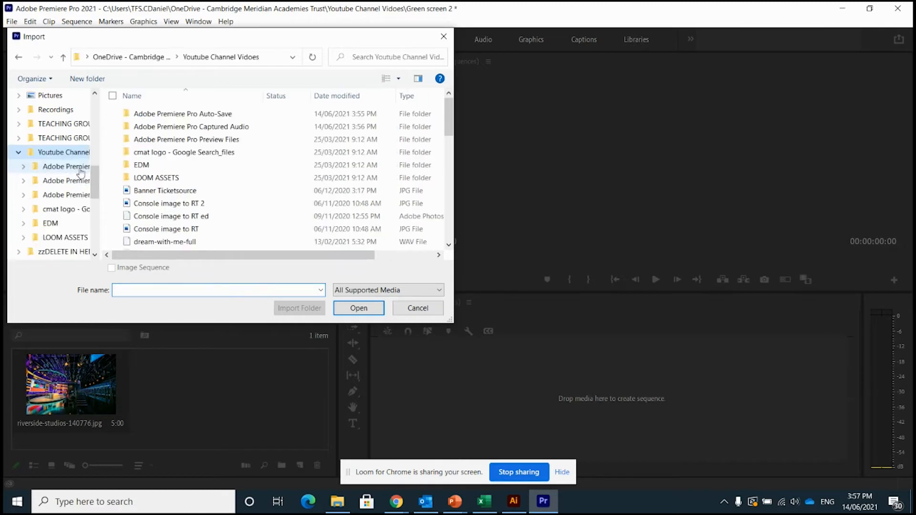
scroll(174, 221, "down", 1)
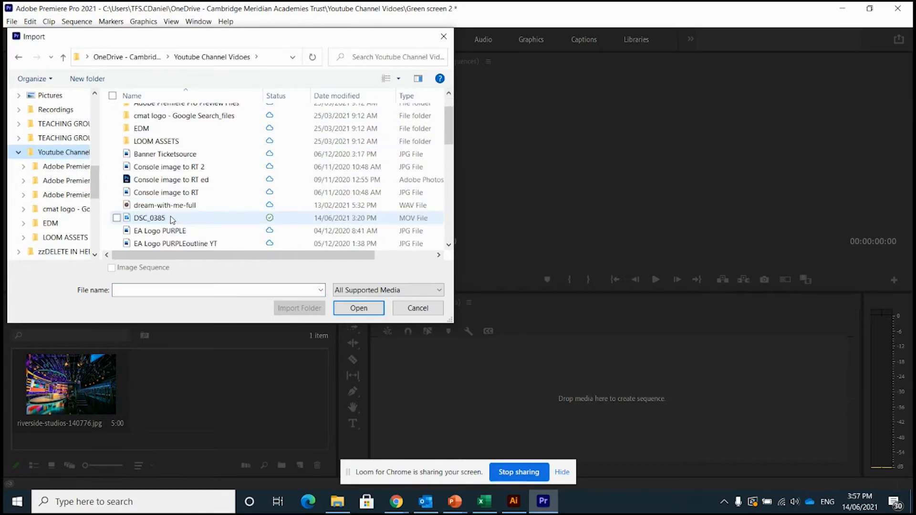
left_click(162, 219)
left_click(358, 308)
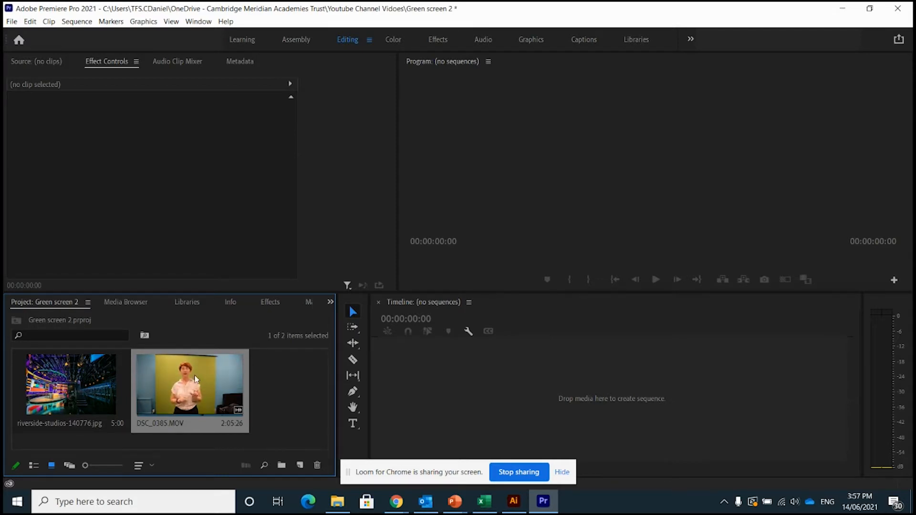
Preview the DSC_0385.MOV video and the riverside-studios-140776.jpg image in the Source monitor.
double_click(190, 392)
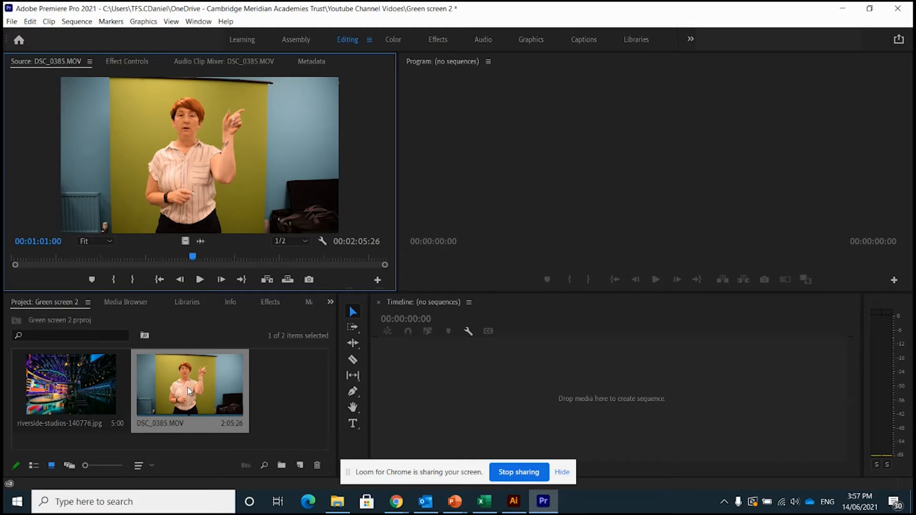
left_click(283, 388)
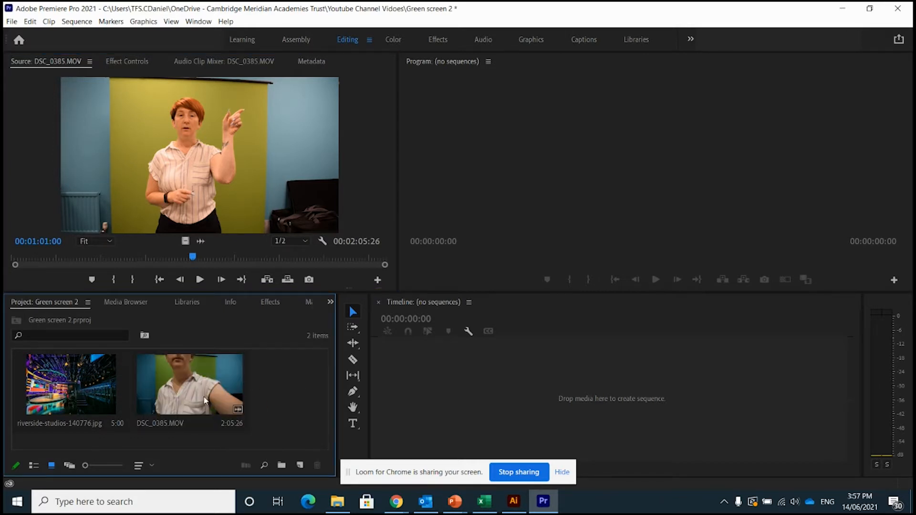
double_click(180, 388)
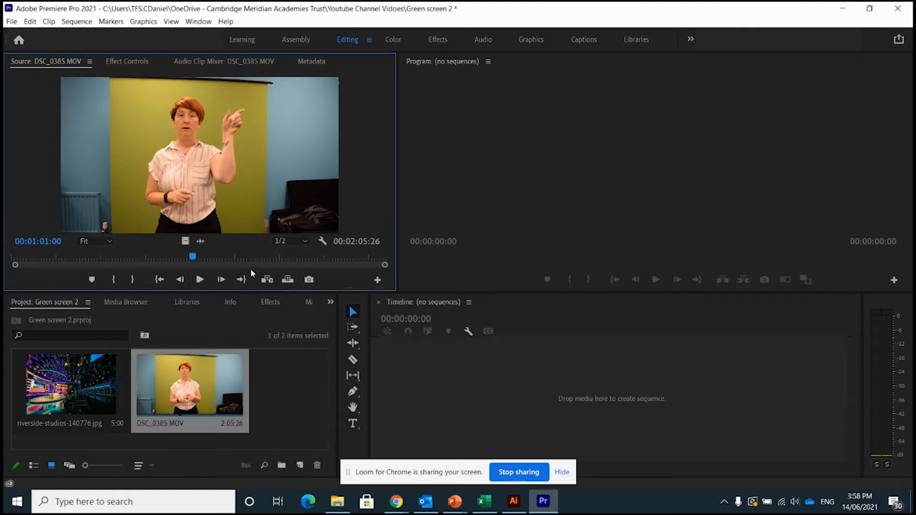
double_click(102, 367)
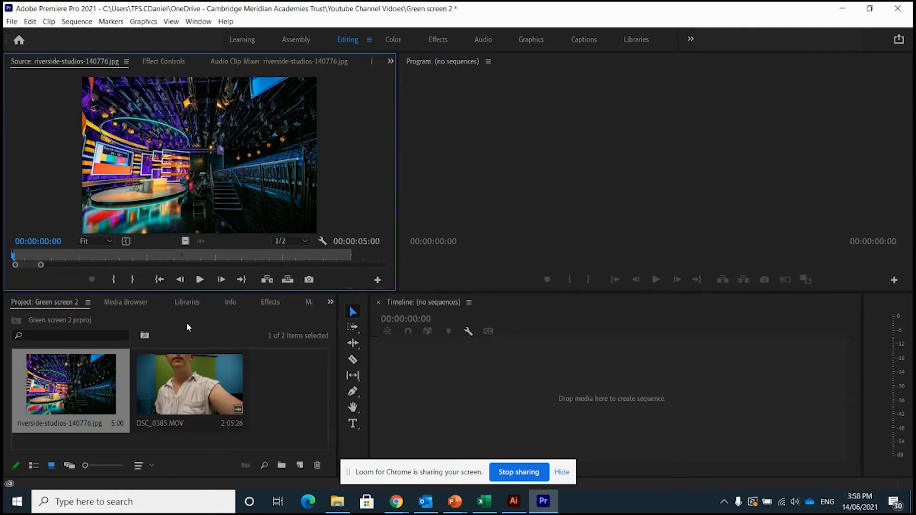
Load DSC_0385.MOV in the Source monitor and place it in the empty timeline as a new sequence.
left_click(195, 382)
double_click(194, 382)
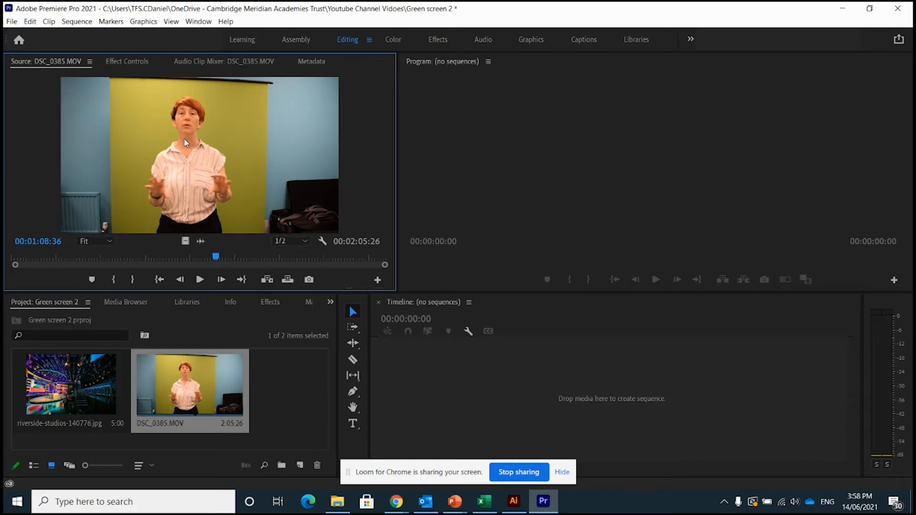
left_click_drag(186, 144, 432, 380)
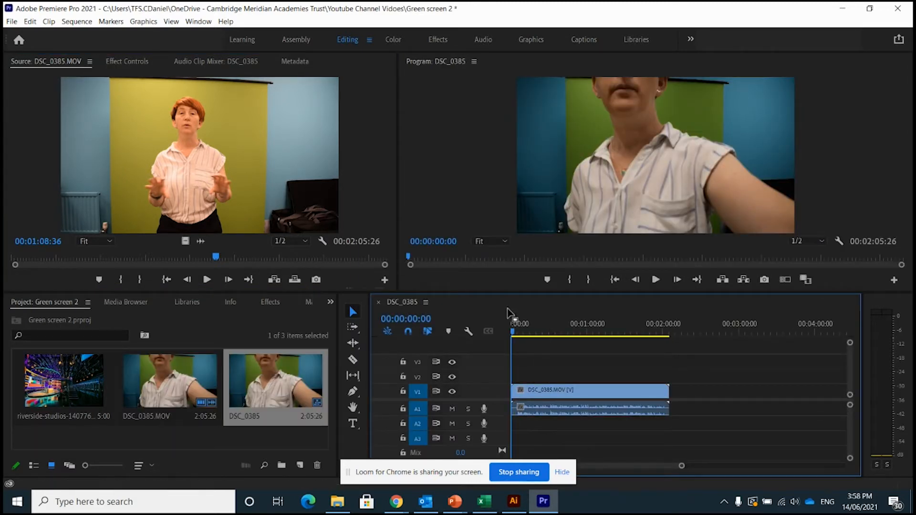
Play the beginning of the sequence and stop at 00:00:03:26, with the presenter standing in front of the green backdrop.
left_click(515, 334)
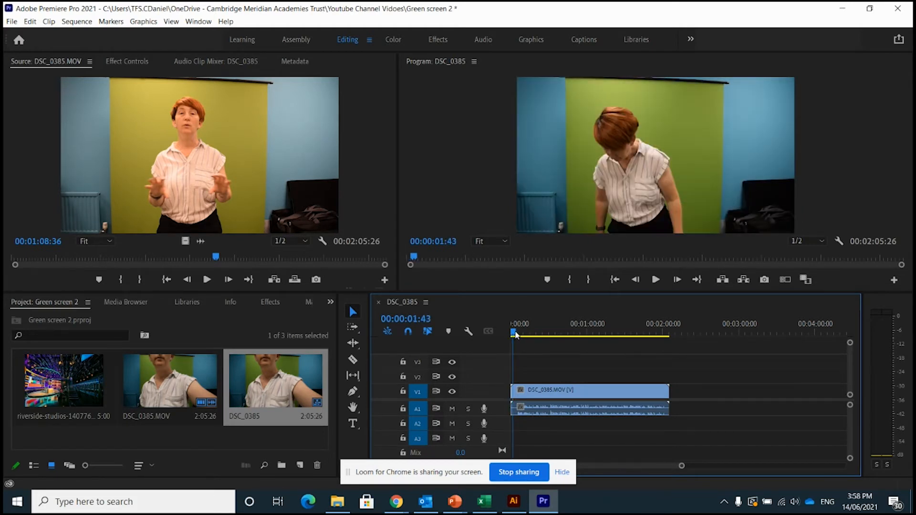
left_click(656, 280)
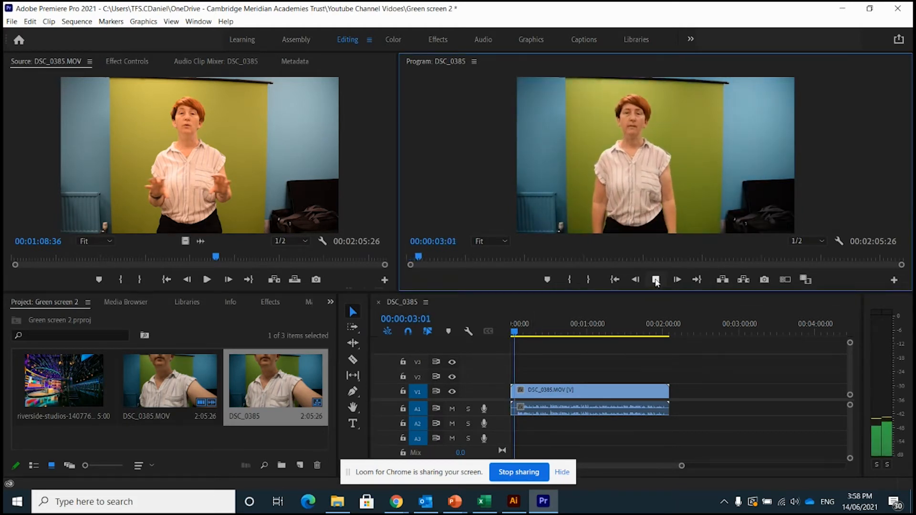
left_click(656, 280)
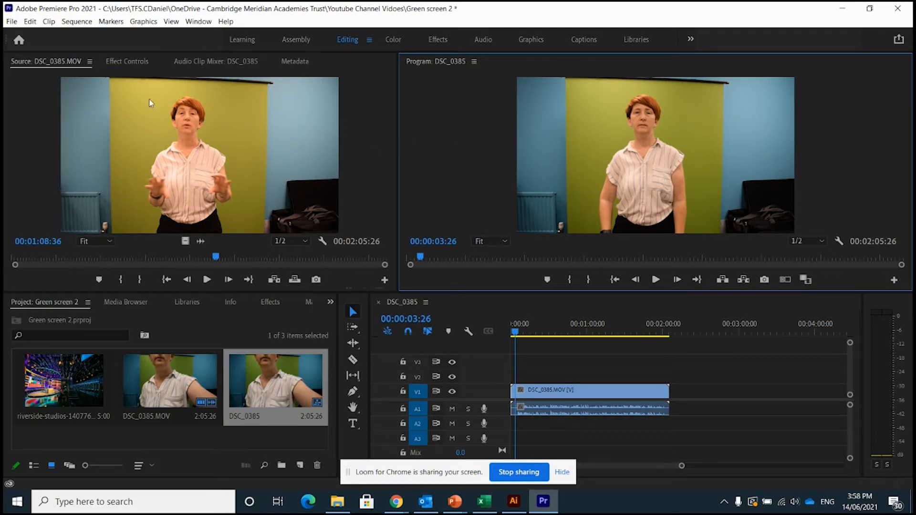
Draw a closed four-point opacity mask on the DSC_0385.MOV clip just inside the green backdrop's edges, keeping the presenter within it.
left_click(127, 62)
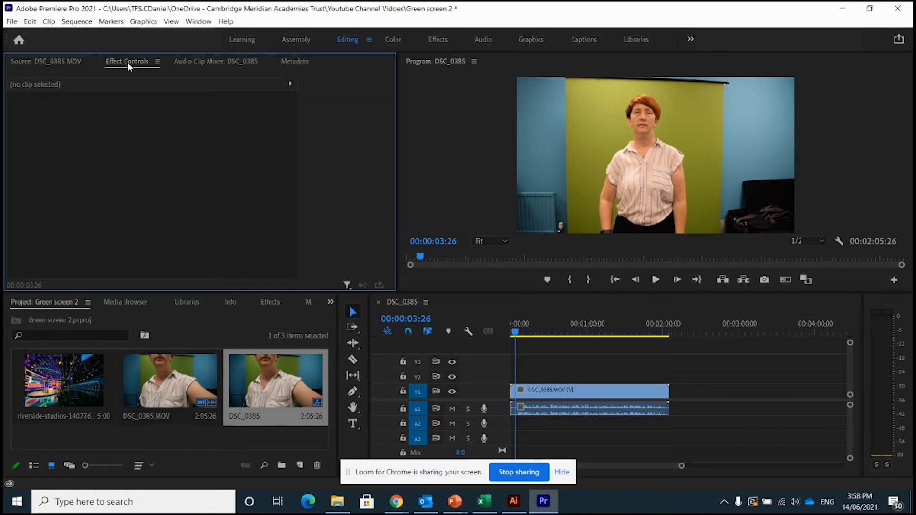
left_click(571, 392)
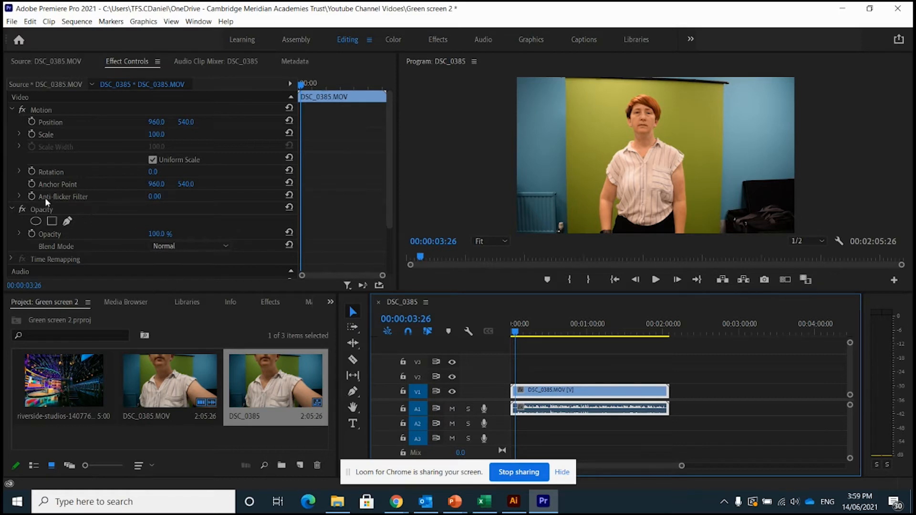
scroll(45, 198, "down", 2)
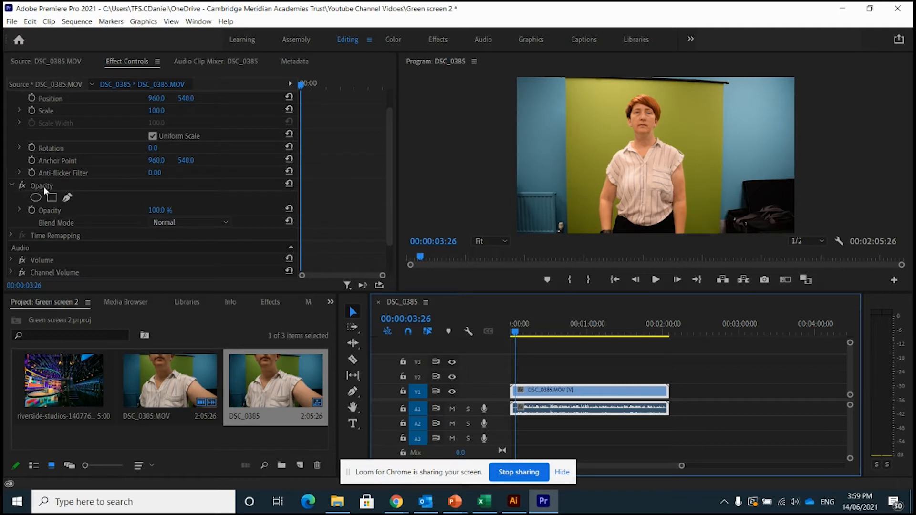
left_click(67, 199)
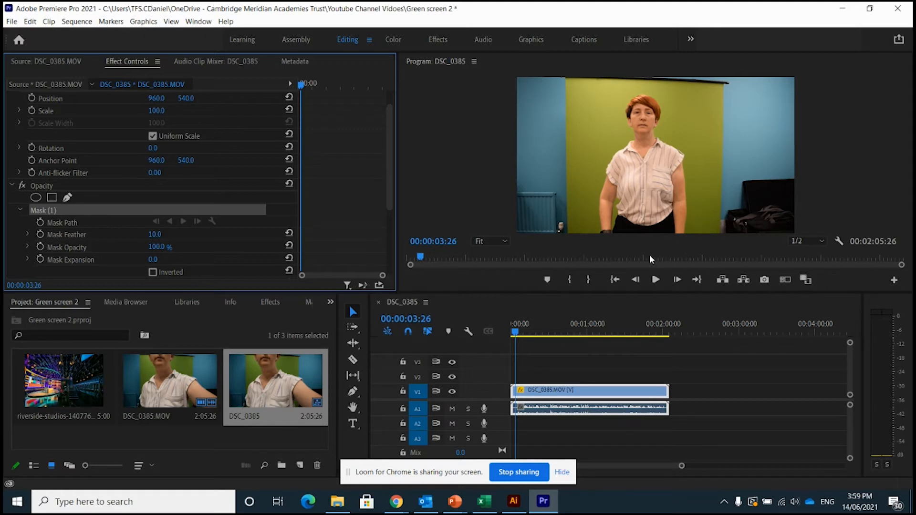
left_click(572, 232)
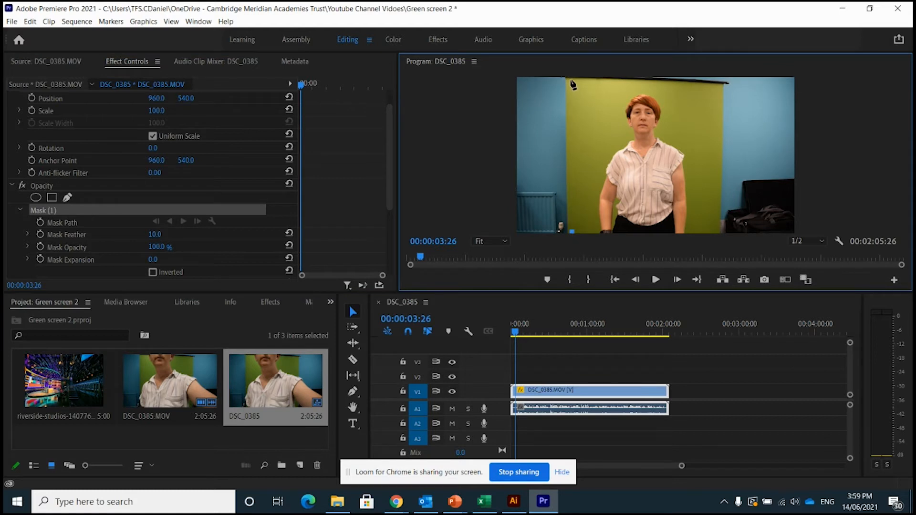
left_click(570, 82)
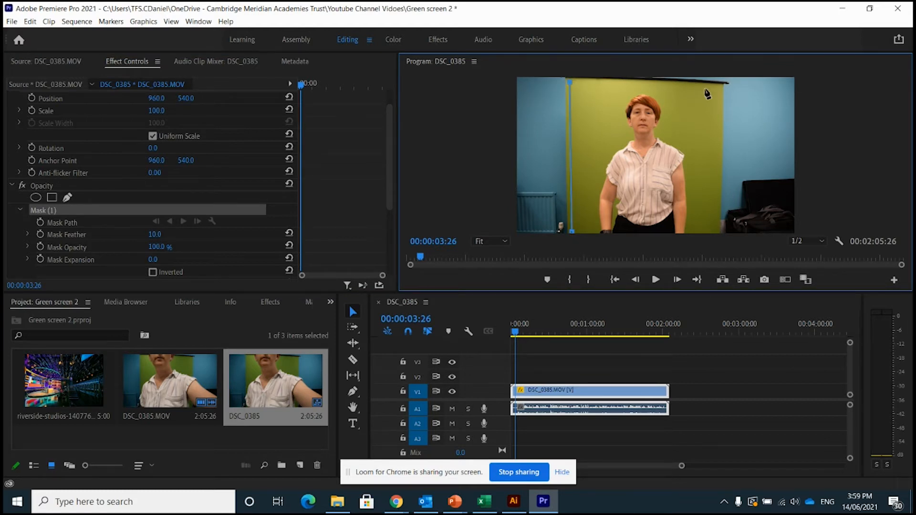
left_click(716, 91)
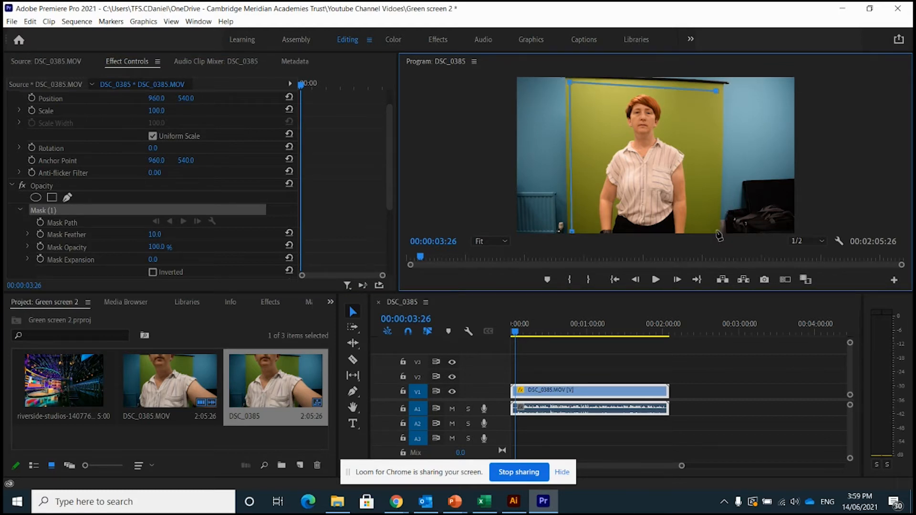
left_click(716, 231)
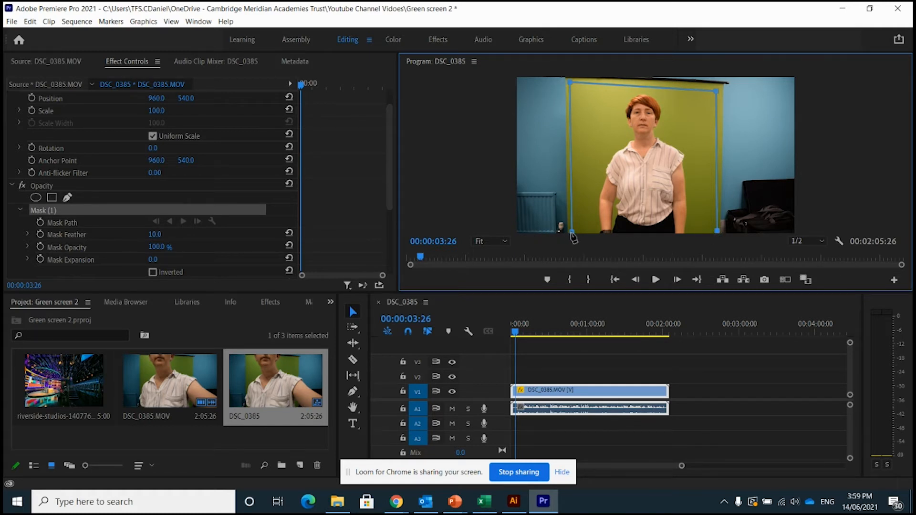
left_click(570, 232)
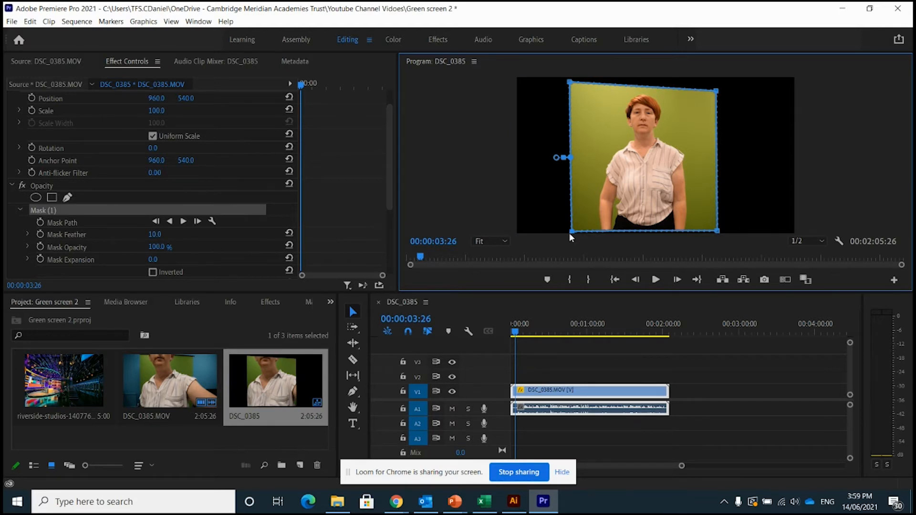
Move the DSC_0385.MOV clip up to track V2 and place riverside-studios-140776.jpg beneath it at the start of V1.
left_click(558, 391)
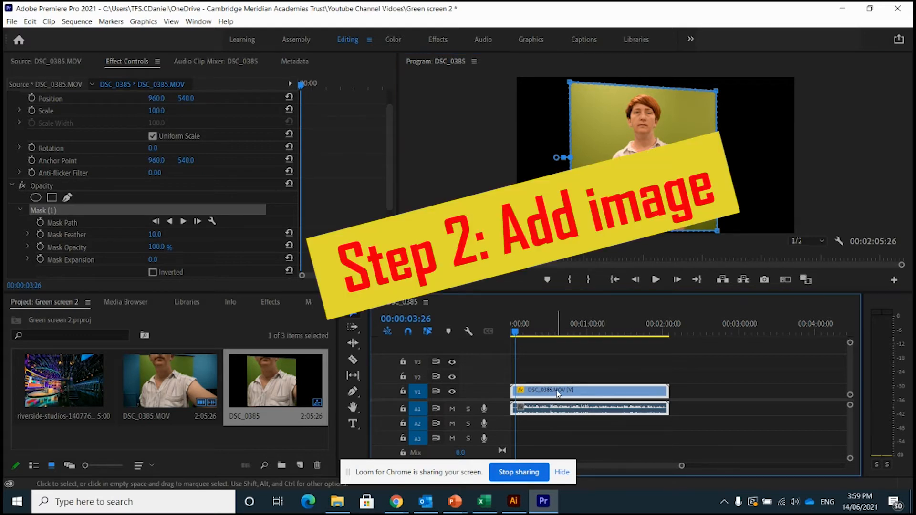
left_click_drag(558, 391, 557, 380)
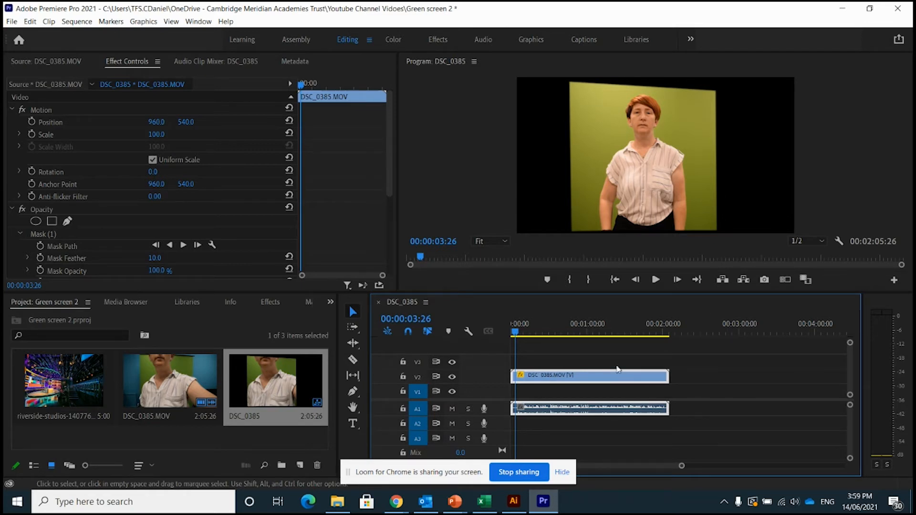
left_click(58, 380)
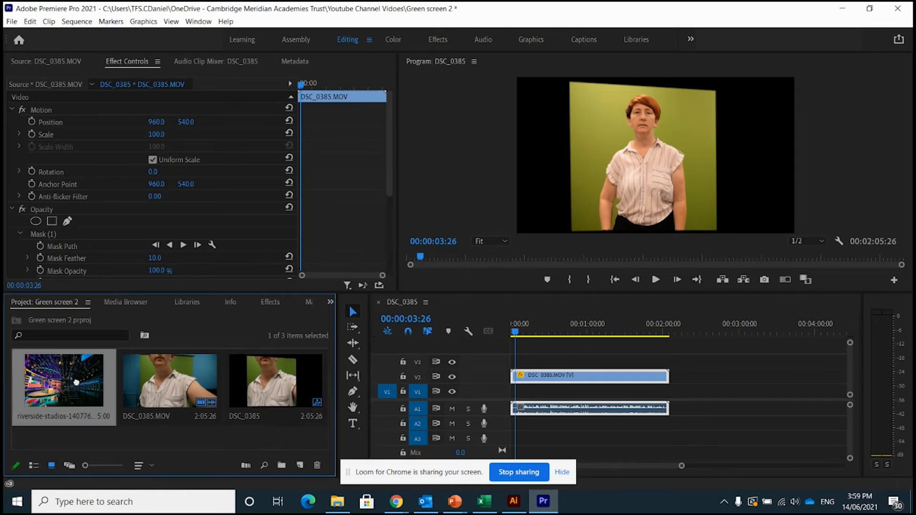
left_click_drag(76, 381, 513, 392)
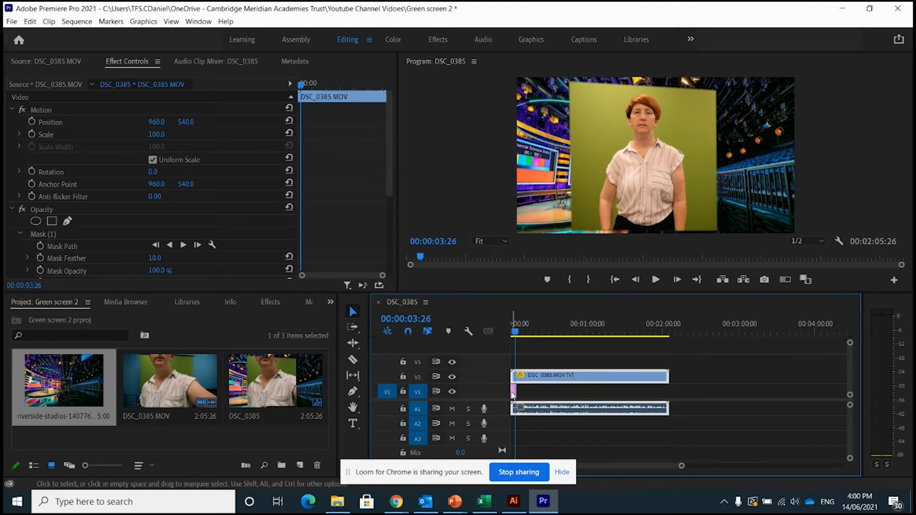
Extend the studio image on V1 to the end of the video clip and move the playhead to 00:00:04:34.
left_click(513, 393)
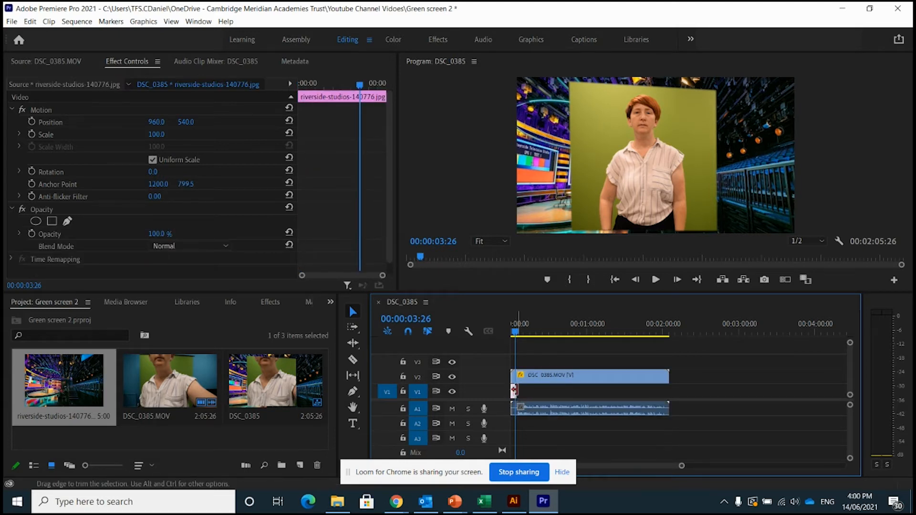
left_click_drag(514, 391, 668, 397)
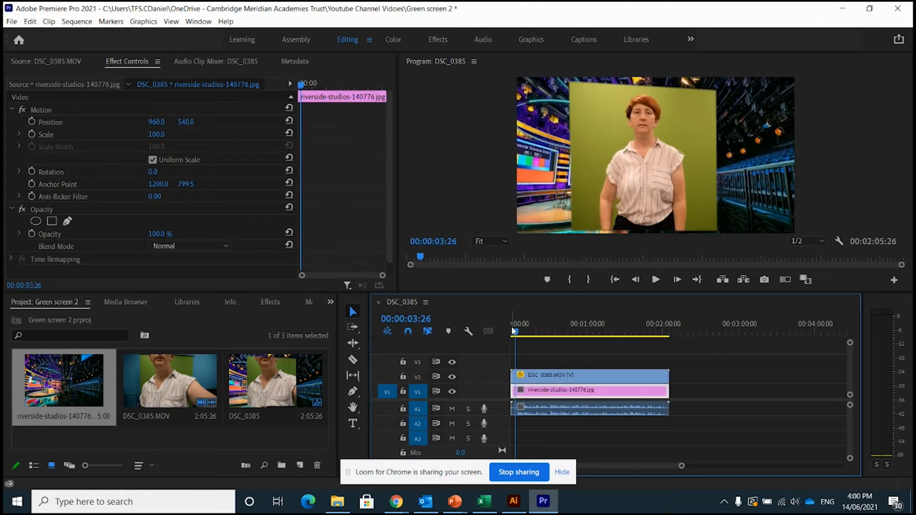
mouse_move(516, 331)
left_mouse_down()
mouse_move(537, 339)
mouse_move(517, 335)
left_mouse_up()
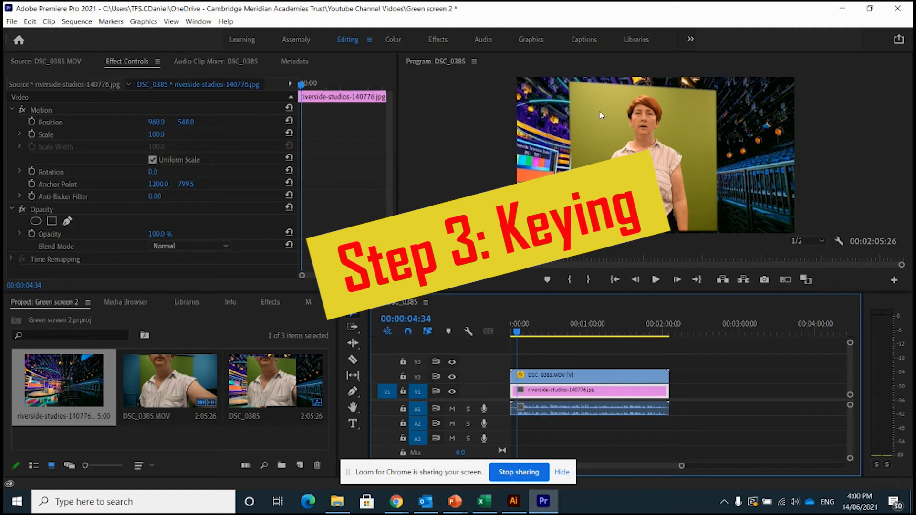
Switch to the Effects workspace, search the effects for Ultra Key and apply it to the DSC_0385.MOV clip on V2.
left_click(270, 302)
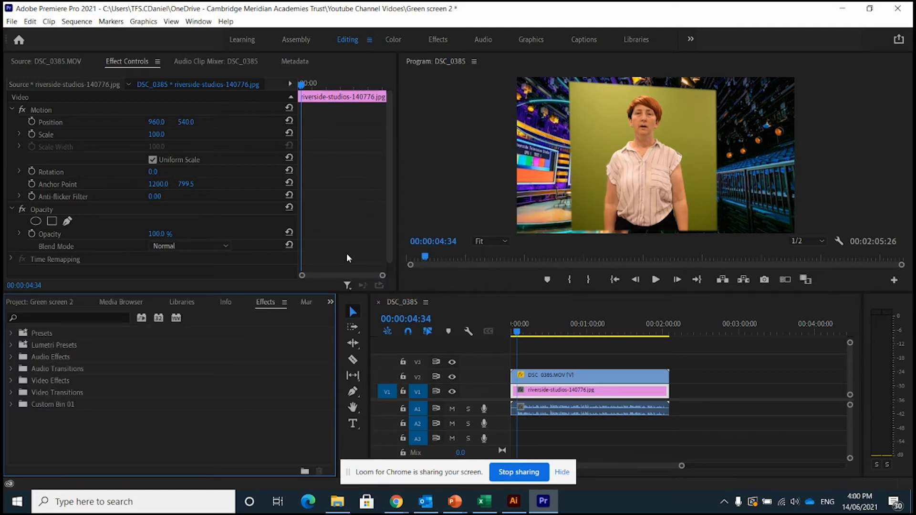
left_click(438, 39)
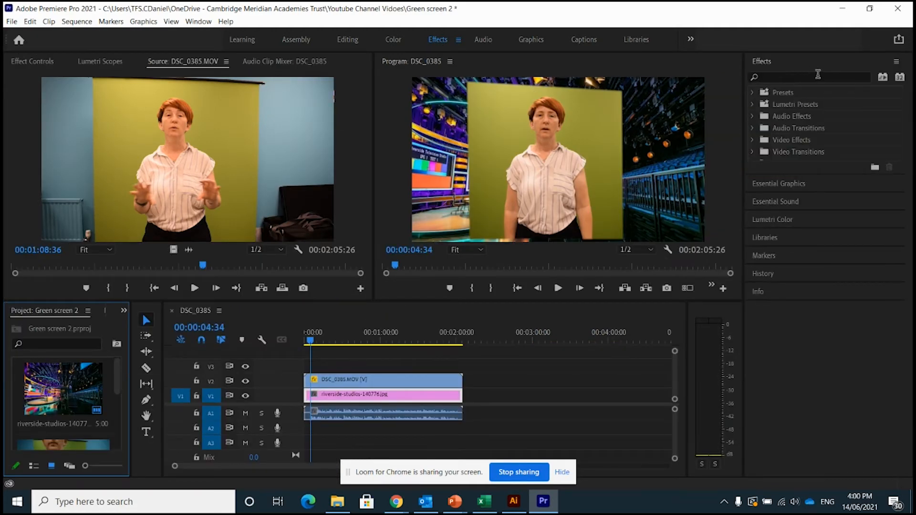
left_click(847, 75)
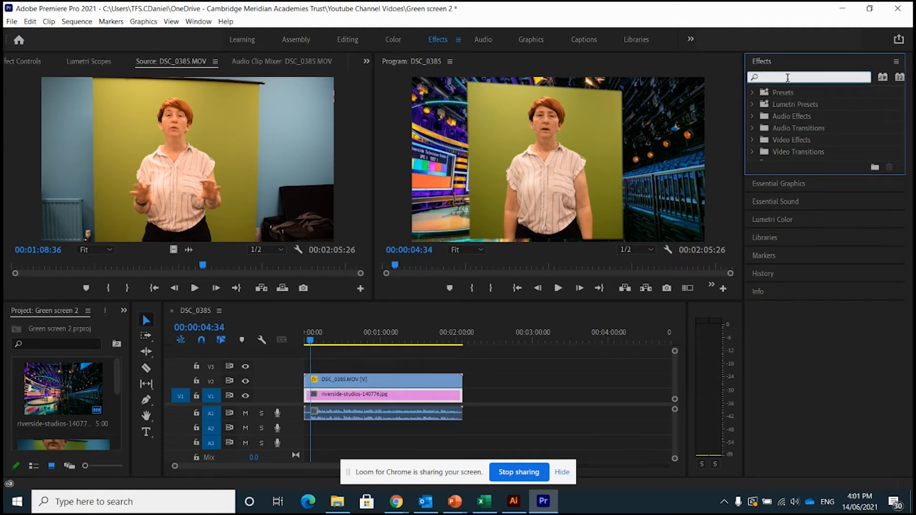
type("Ul")
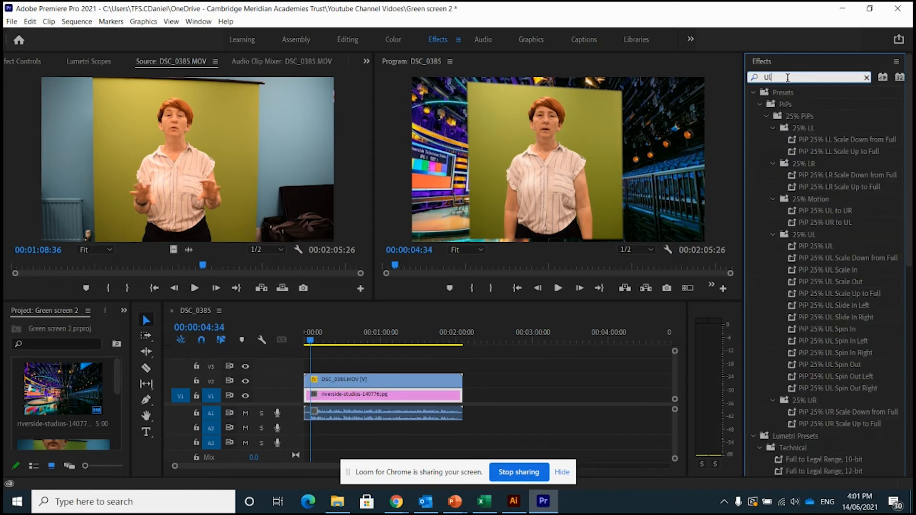
type("tra Key")
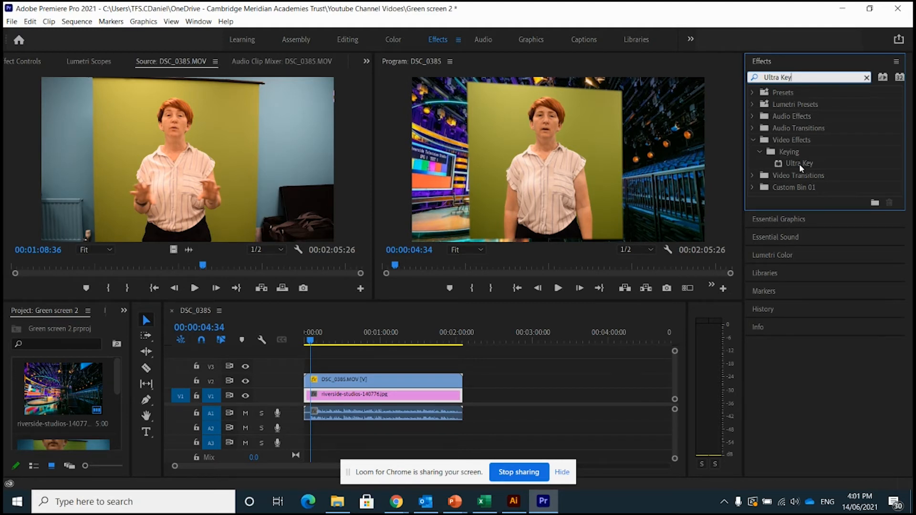
left_click_drag(795, 161, 431, 379)
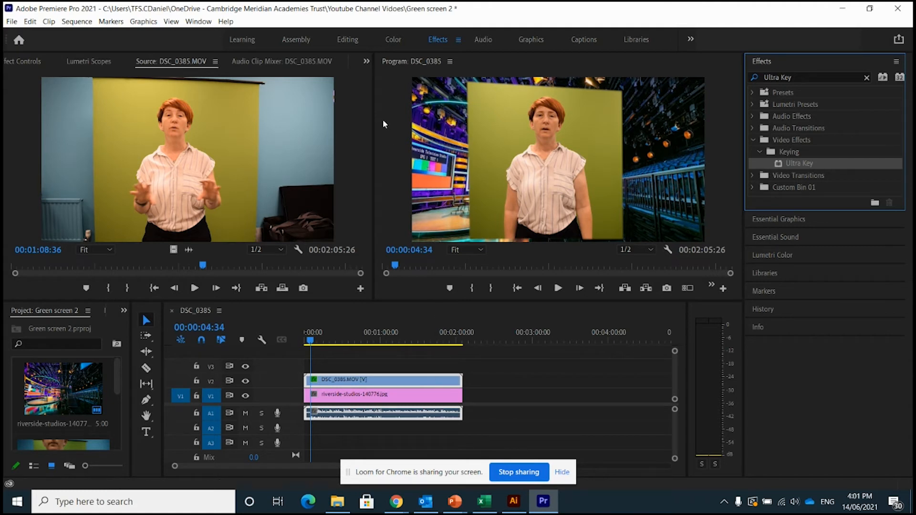
Set the Ultra Key's Key Color by sampling the green backdrop beside the presenter's head.
left_click(30, 62)
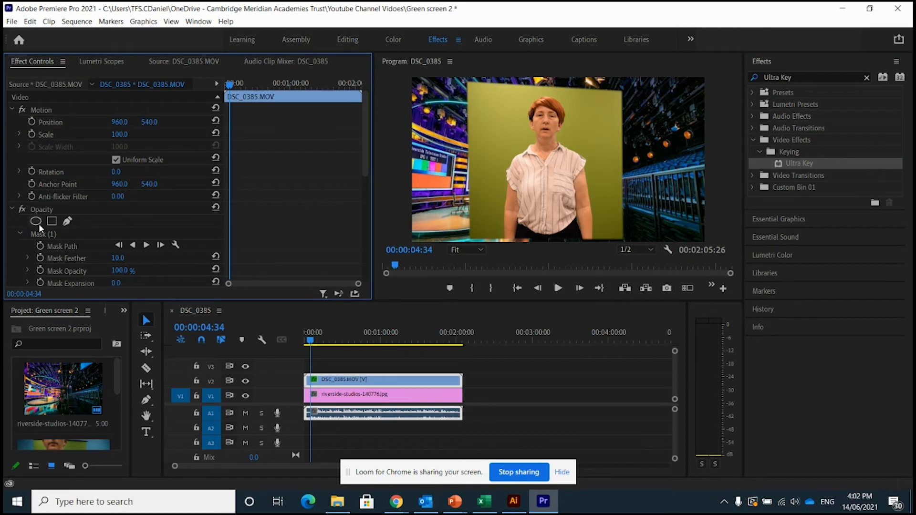
scroll(46, 235, "down", 5)
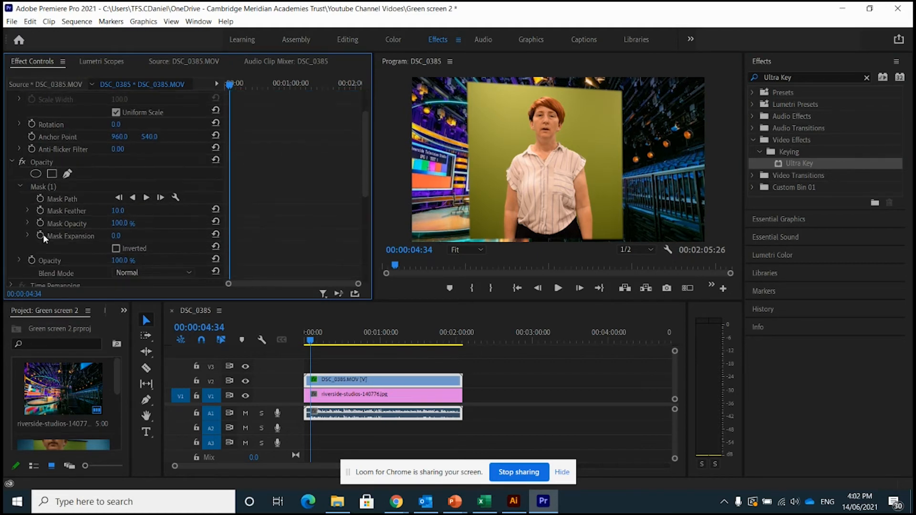
scroll(43, 233, "down", 6)
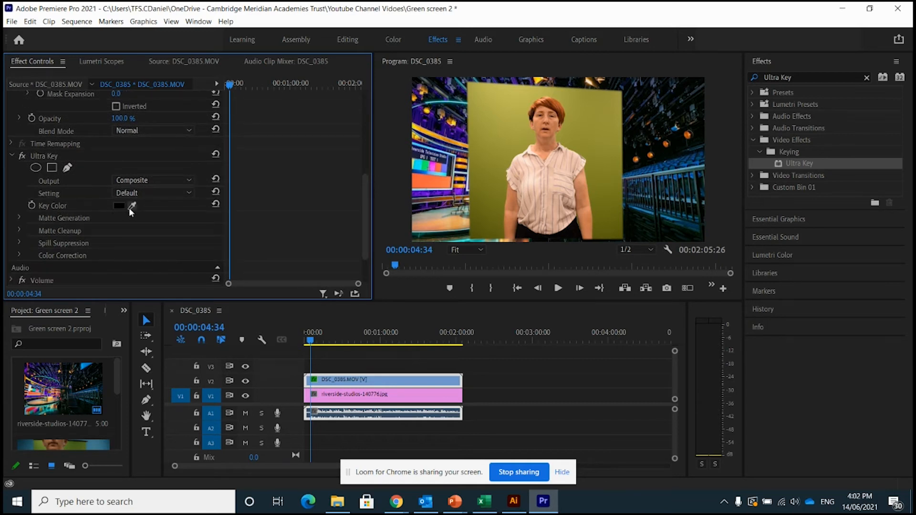
left_click(131, 206)
left_click(513, 133)
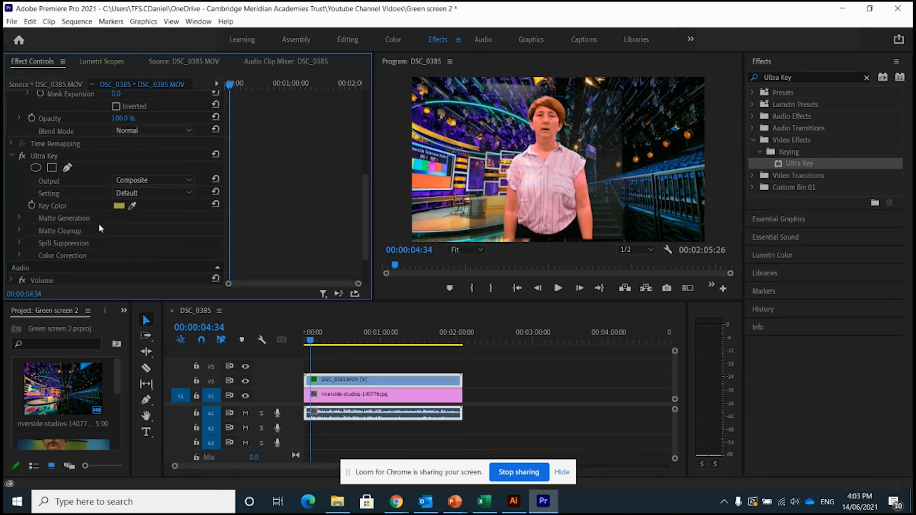
In the Ultra Key's Matte Cleanup settings, raise Contrast to 100 and Soften to 61.
left_click(20, 230)
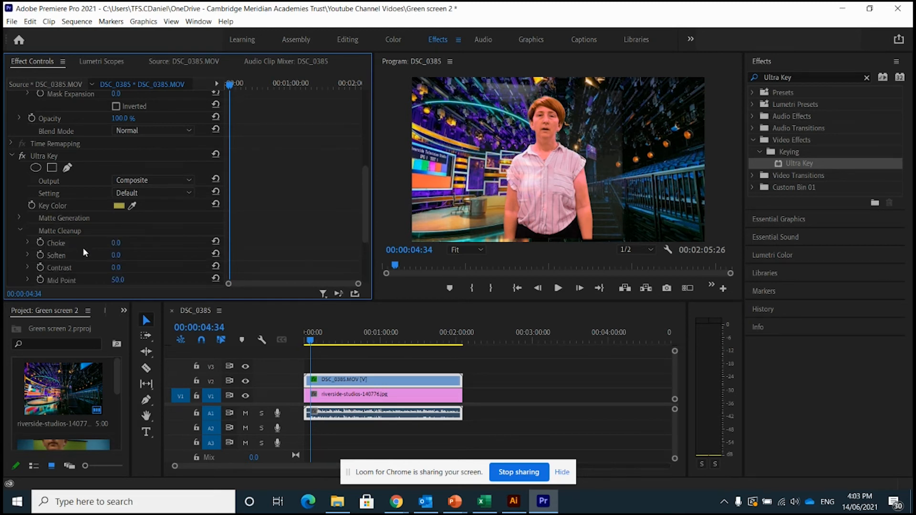
scroll(83, 249, "down", 1)
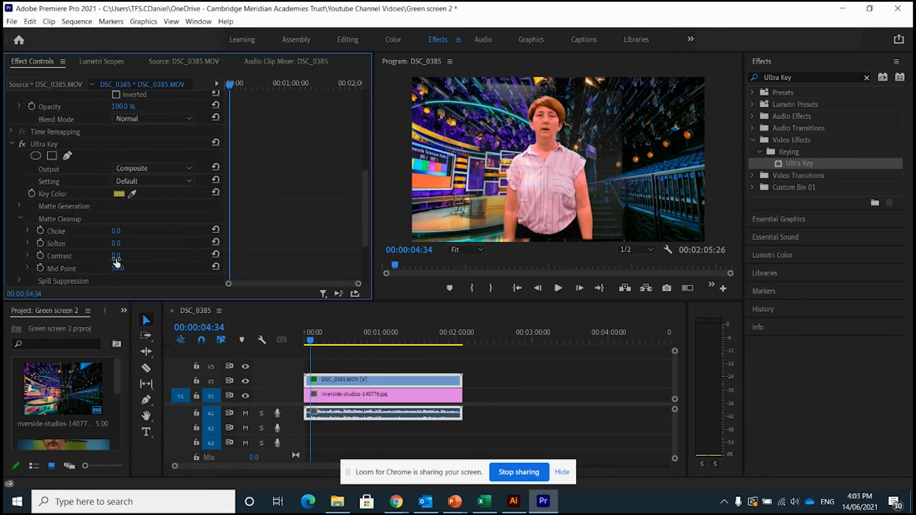
left_click_drag(116, 256, 130, 257)
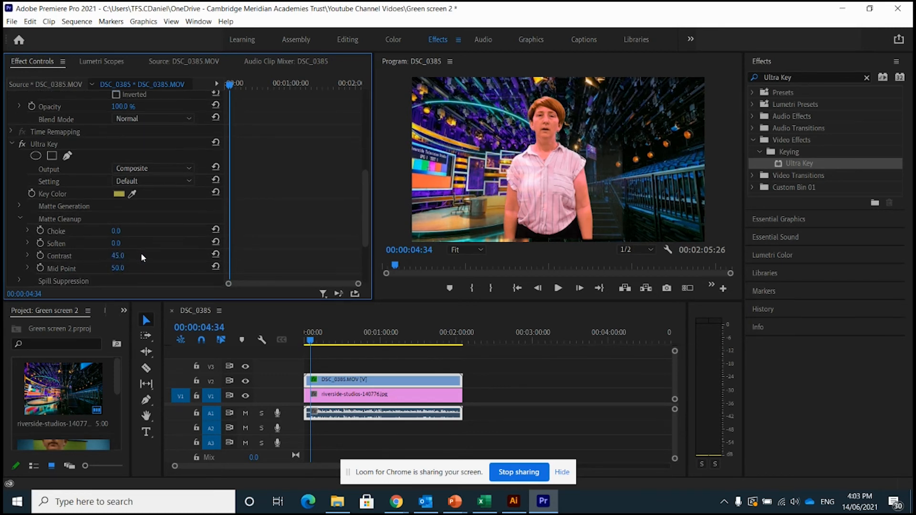
mouse_move(124, 259)
left_mouse_down()
mouse_move(65, 255)
mouse_move(133, 263)
left_mouse_up()
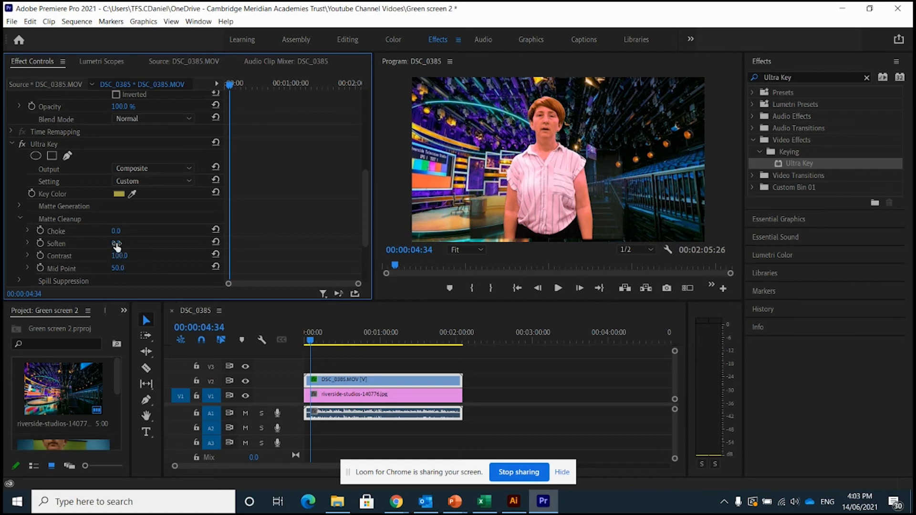
left_click_drag(106, 242, 148, 253)
left_click_drag(157, 255, 152, 254)
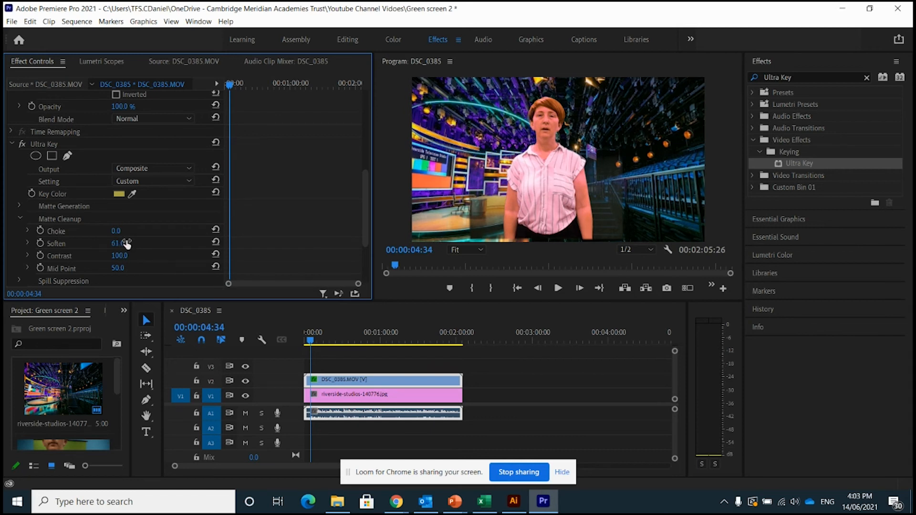
Set the Ultra Key's Matte Generation to Transparency 48, Highlight 19, Shadow 26, Tolerance 26 and Pedestal 16.
left_click(21, 215)
left_click(20, 206)
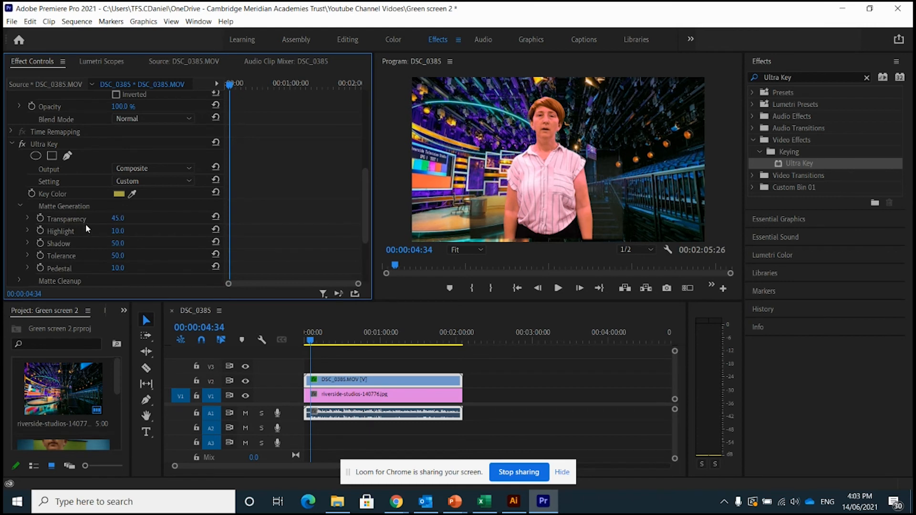
left_click_drag(122, 218, 129, 262)
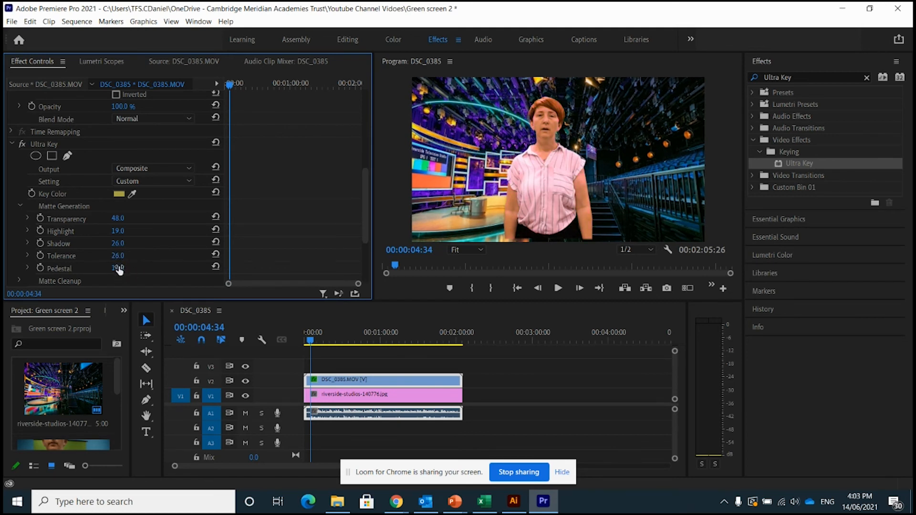
left_click_drag(119, 267, 100, 267)
With the playhead at 00:00:40:10, scale the DSC_0385.MOV clip to 124 and set its horizontal position to 1295.
left_click_drag(310, 344, 354, 342)
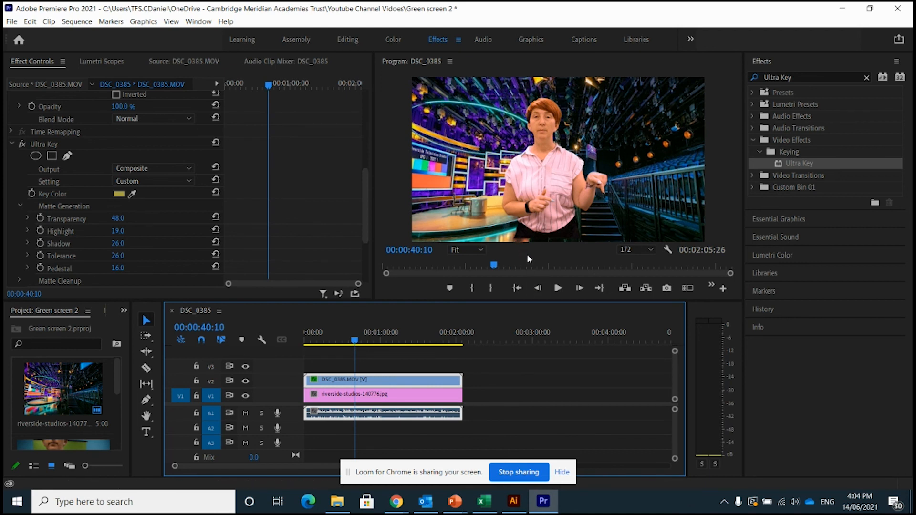
scroll(91, 184, "up", 10)
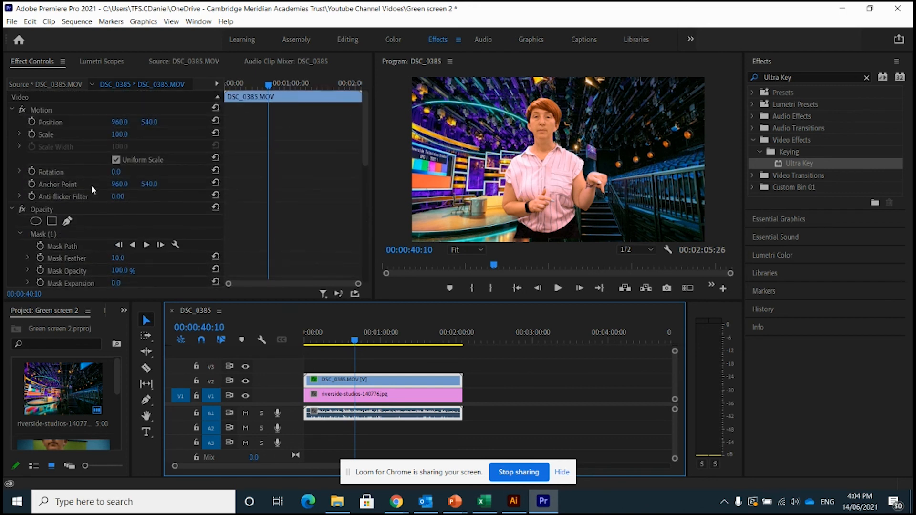
left_click(118, 134)
left_click_drag(118, 135, 310, 153)
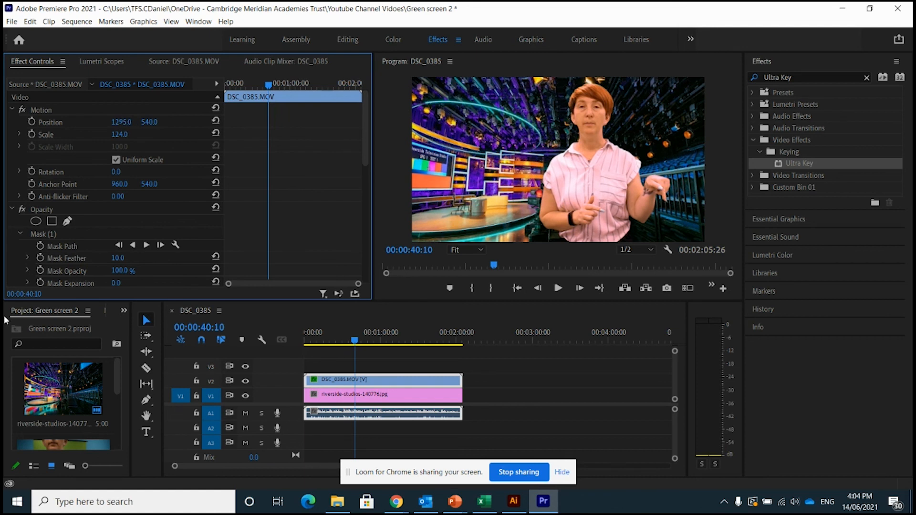